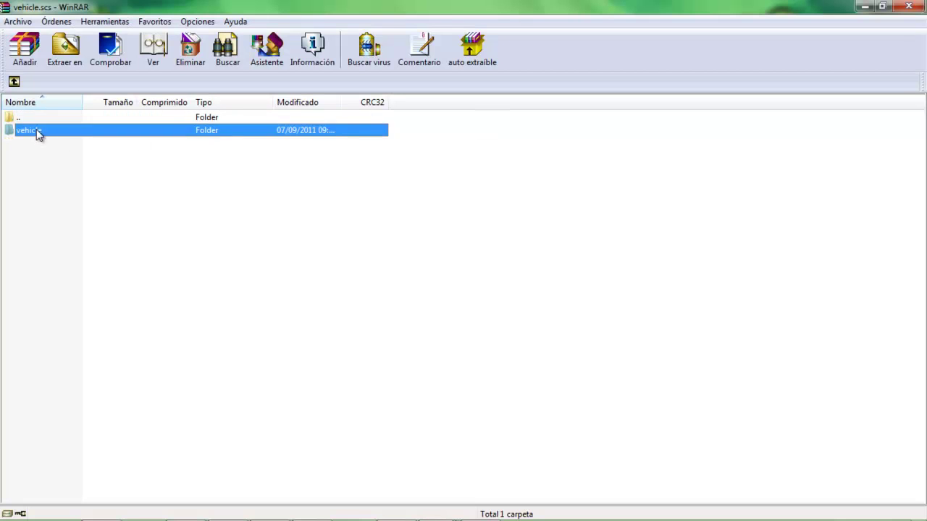
Step: Browse into the vehicle archive's folders down to the contents of the irisa folder
double_click(36, 128)
double_click(36, 128)
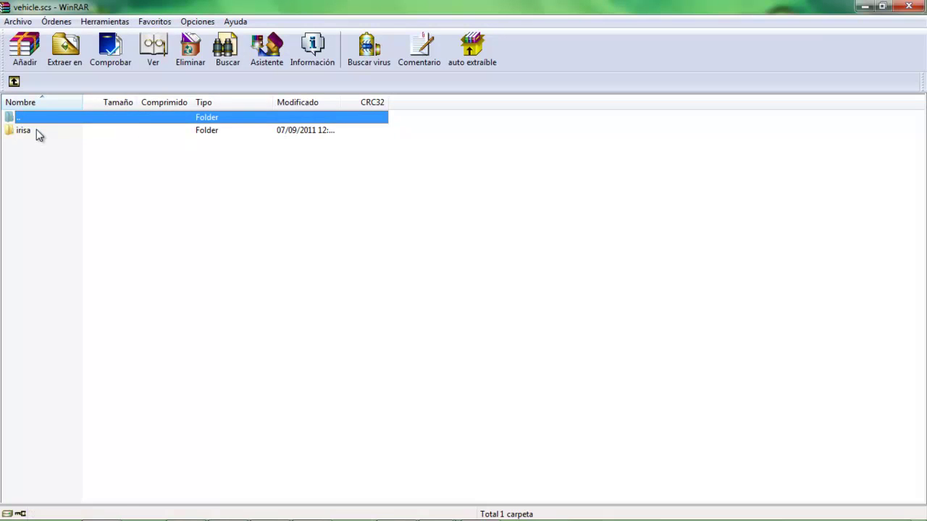
click(83, 135)
double_click(84, 135)
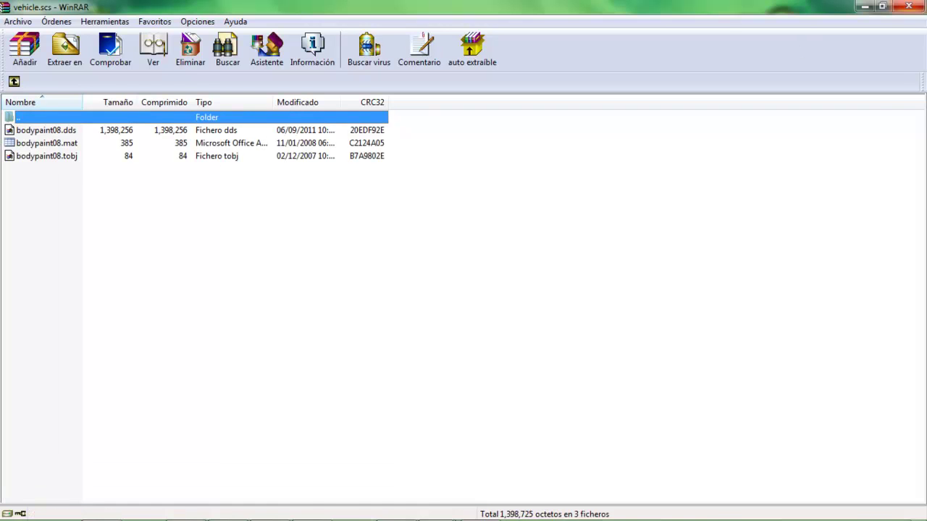
Step: Shrink the archive window and extract bodypaint08.dds from the irisa folder to the desktop
click(882, 5)
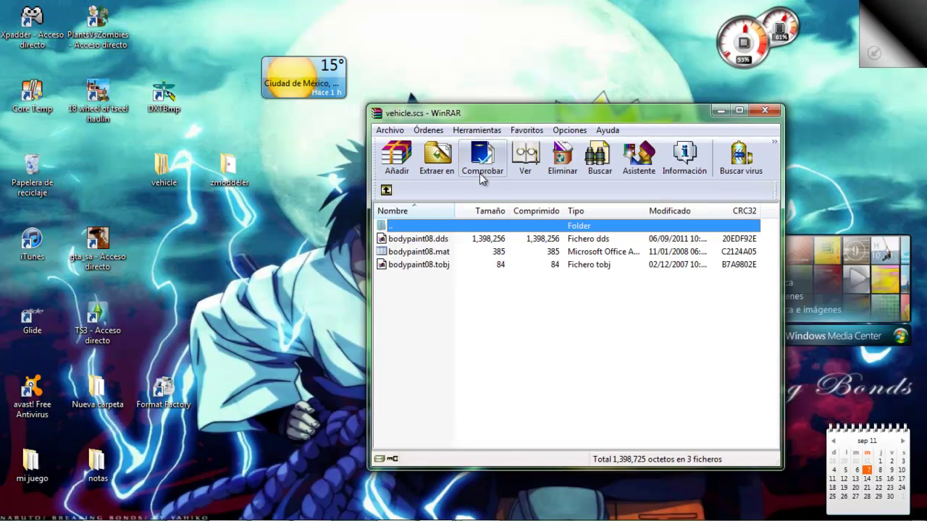
click(440, 241)
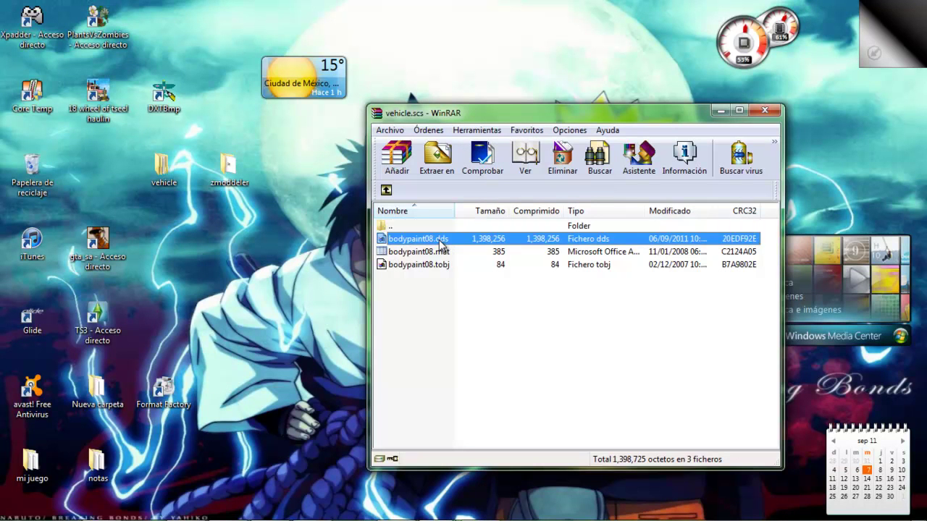
drag(440, 246, 266, 247)
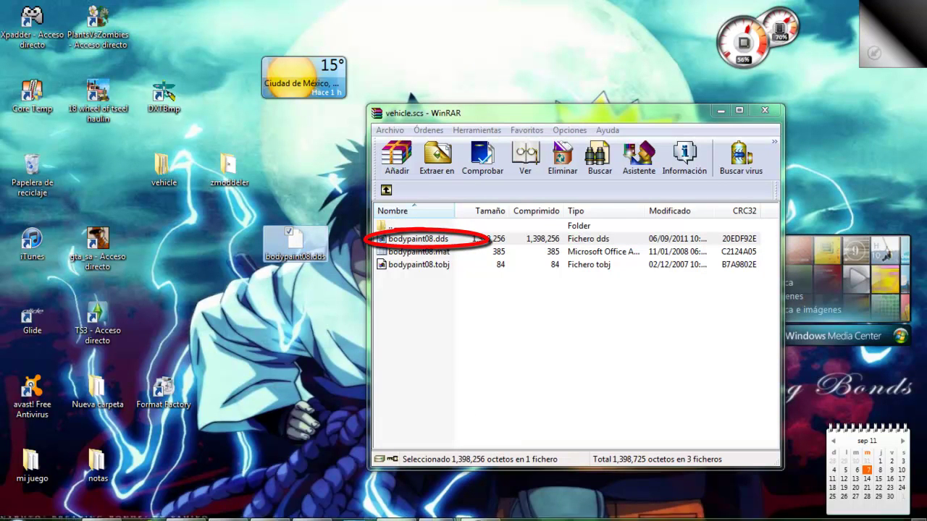
click(716, 509)
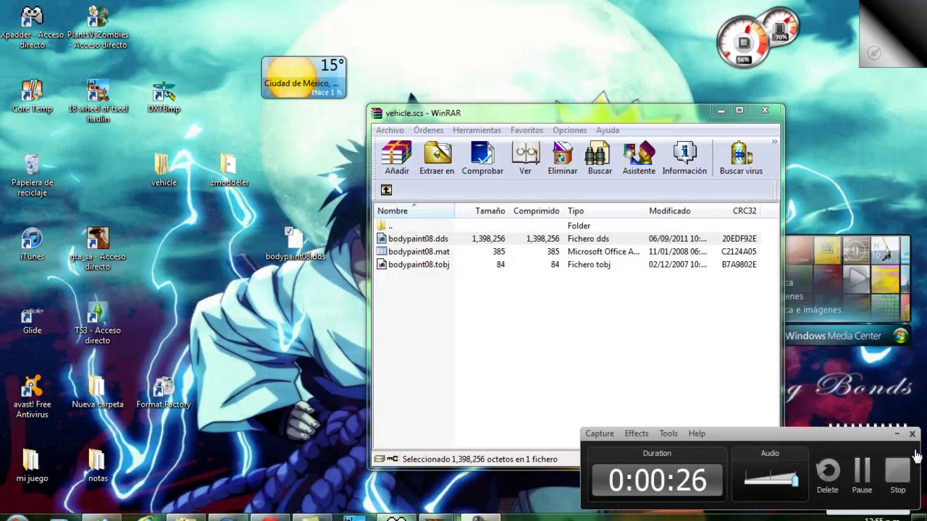
click(860, 469)
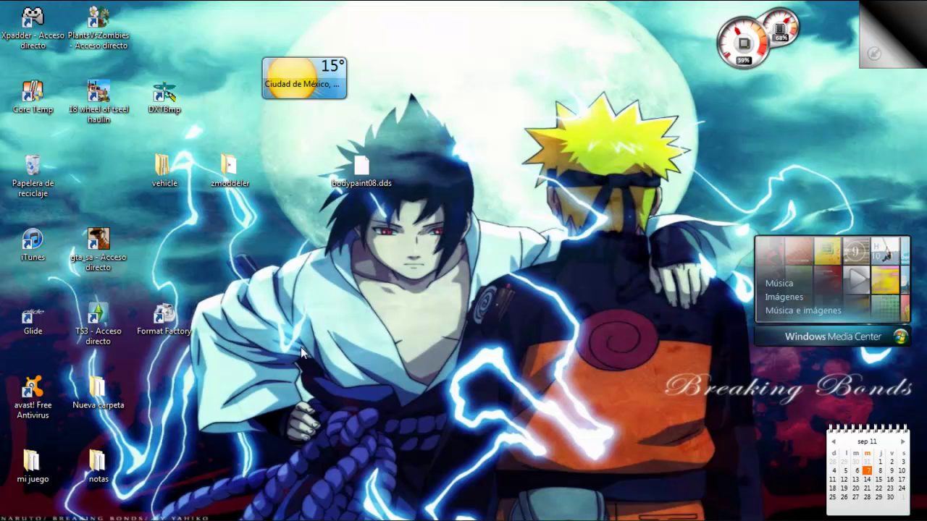
Step: Move bodypaint08.dds aside on the desktop and open the mod folder of 18 WoS Haulin in Documents
mouse_move(260, 519)
drag(359, 168, 425, 168)
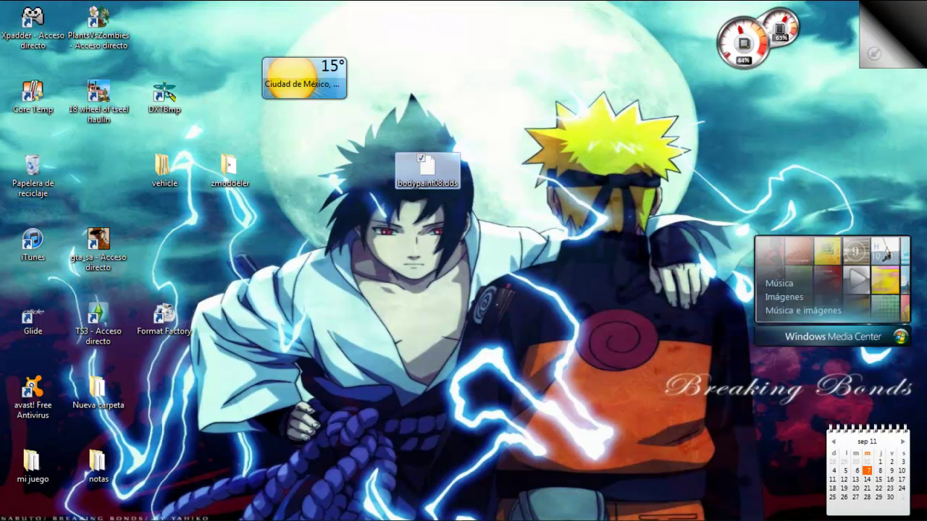
click(18, 509)
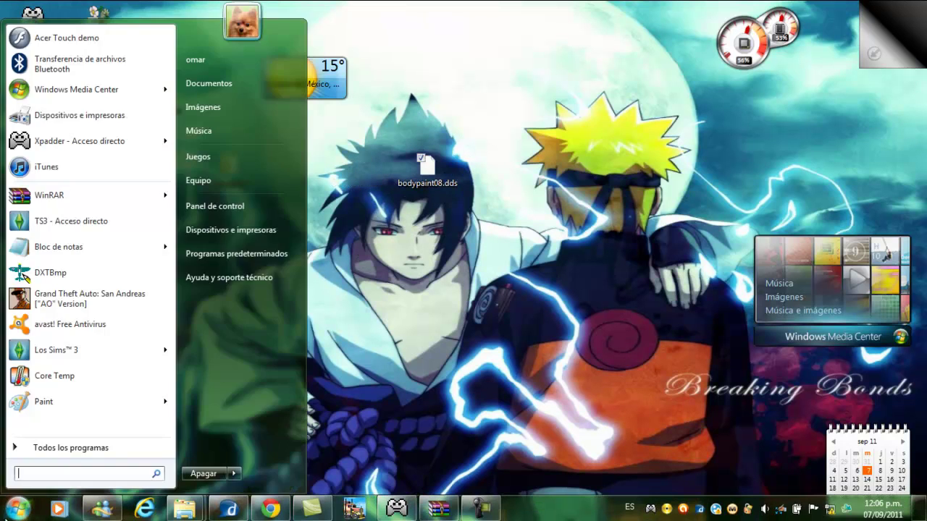
click(210, 85)
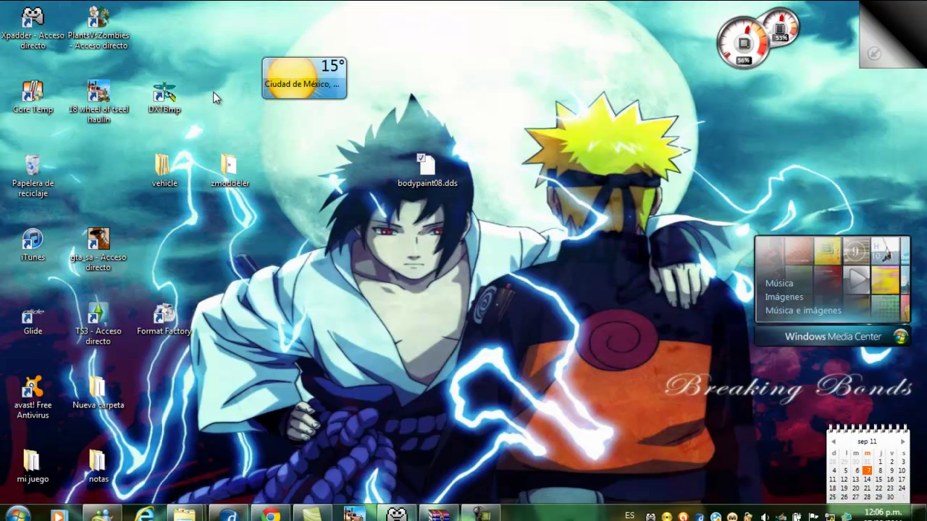
scroll(637, 296, down, 2)
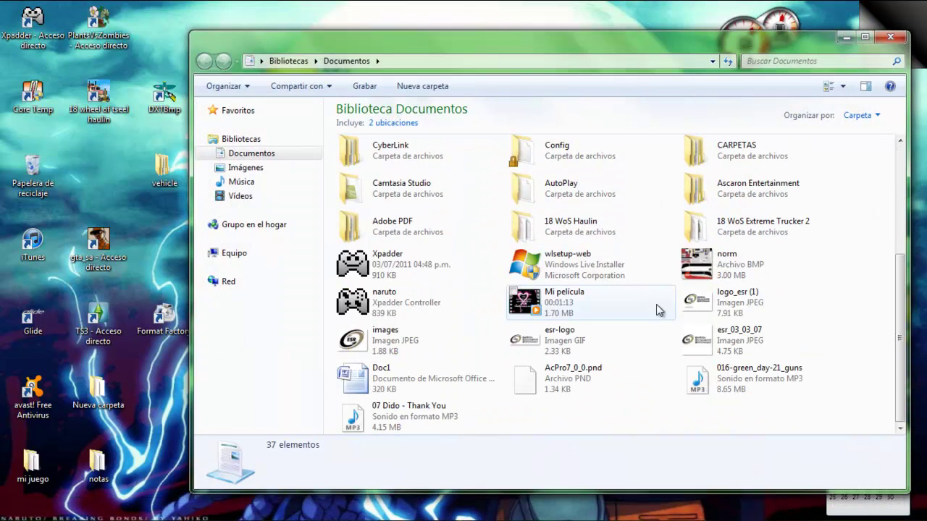
double_click(572, 226)
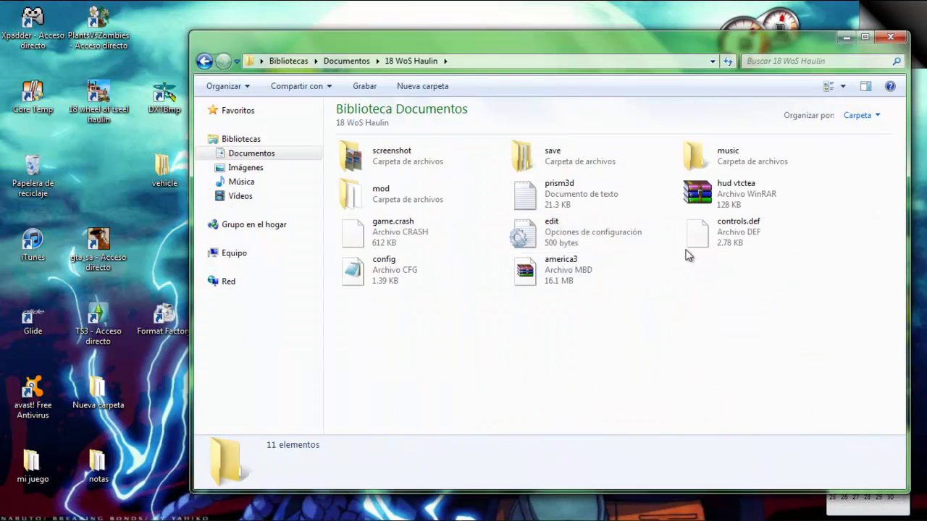
double_click(429, 196)
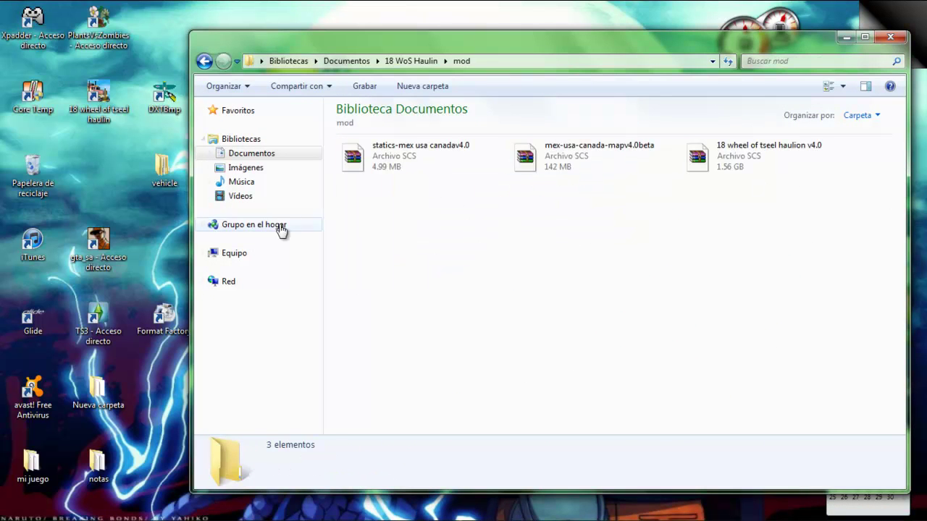
Step: Open the 18 wheel of tseel haulion v4.0 archive and go to its vehicle\truck folder
drag(355, 223, 737, 207)
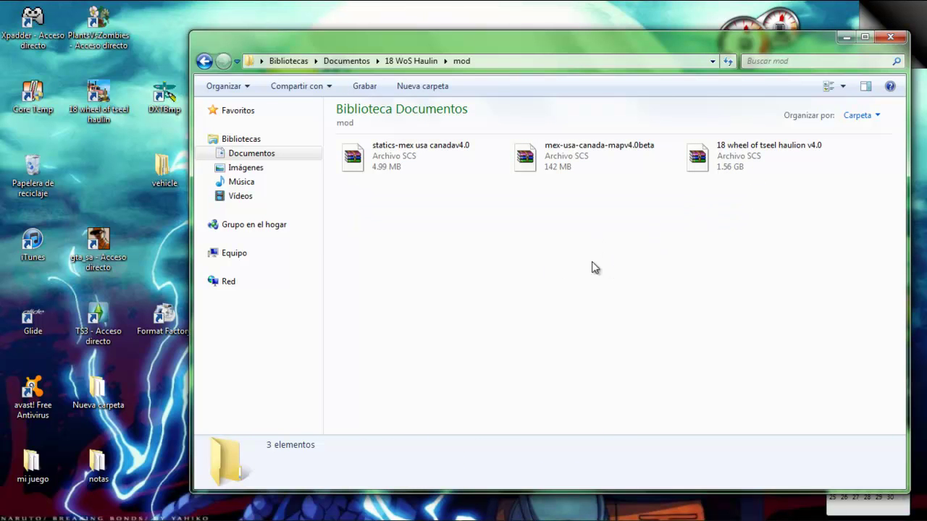
click(778, 161)
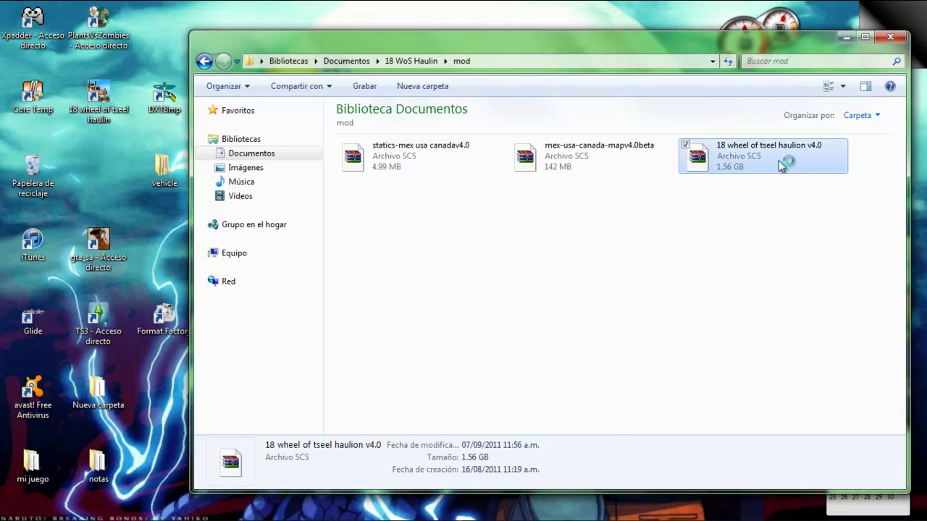
double_click(772, 174)
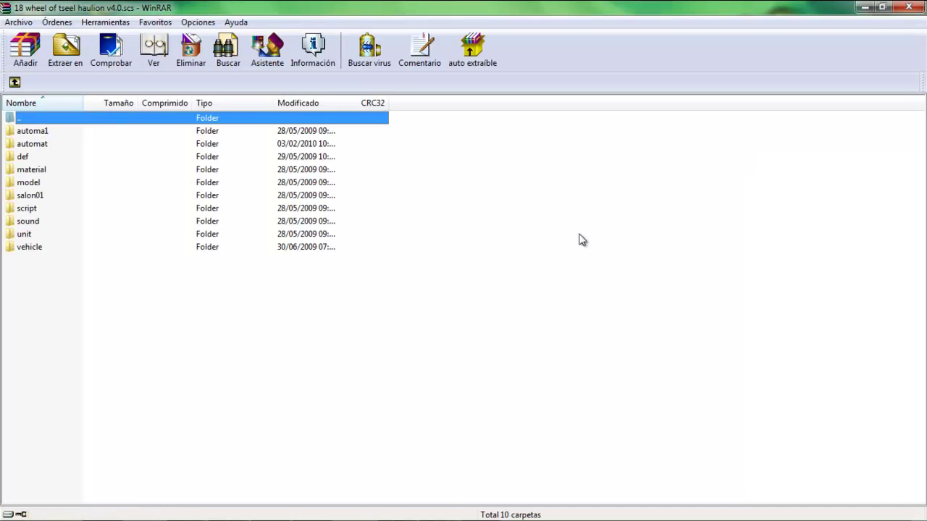
double_click(29, 250)
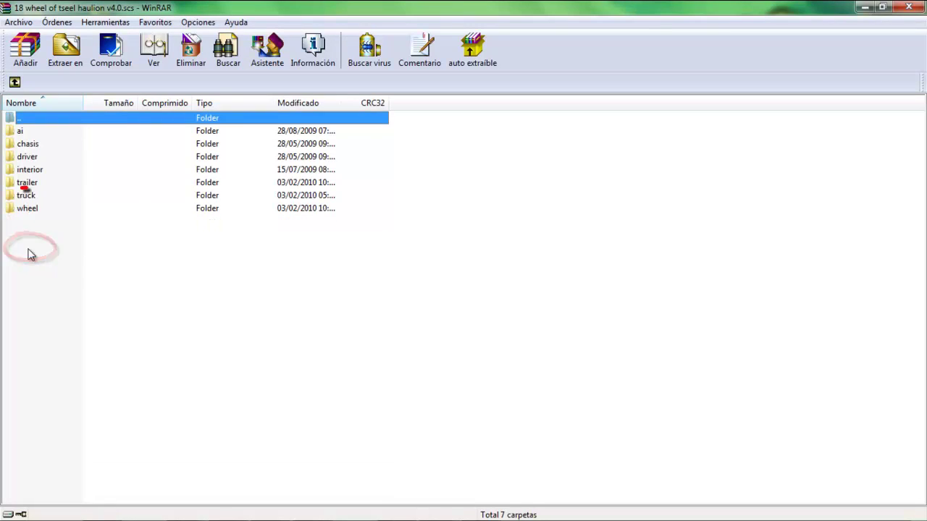
double_click(27, 195)
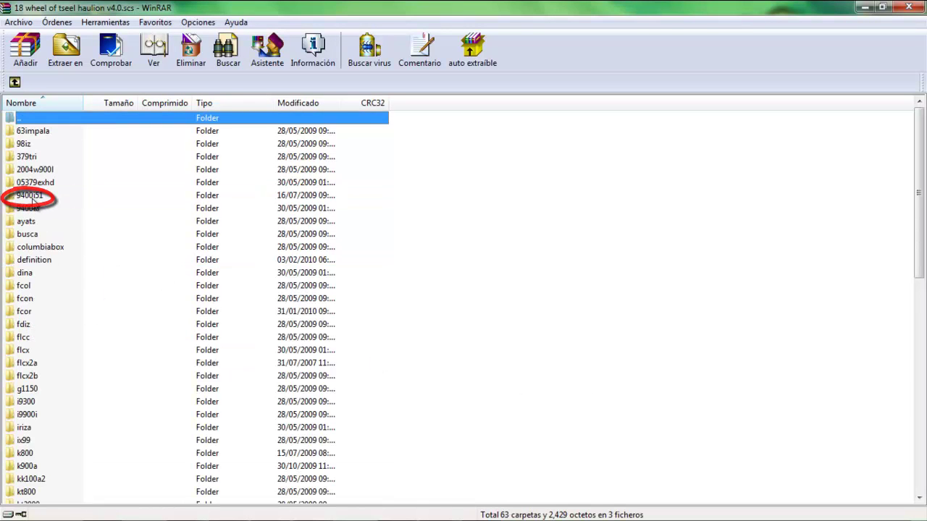
Step: Find the iriza folder among the truck folders and open it
scroll(85, 206, down, 2)
scroll(81, 216, down, 1)
scroll(79, 220, up, 2)
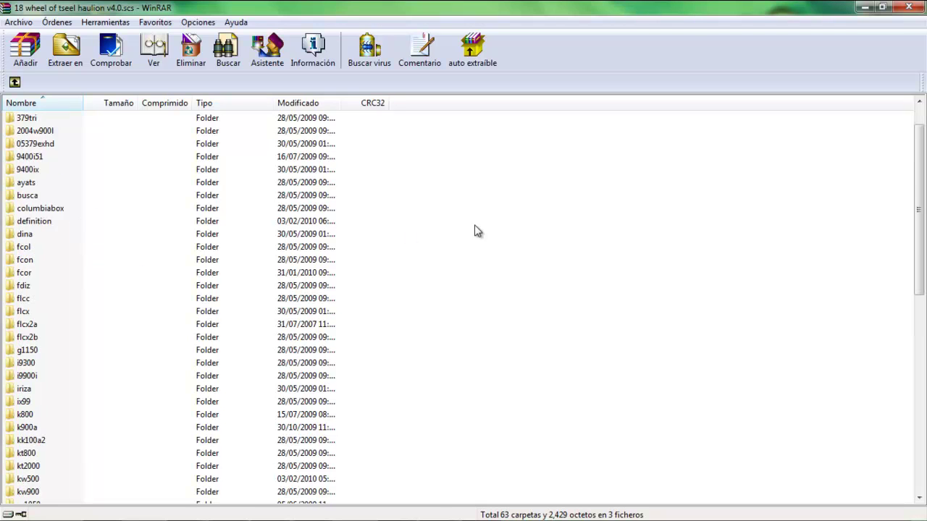
key(Home)
scroll(31, 182, down, 3)
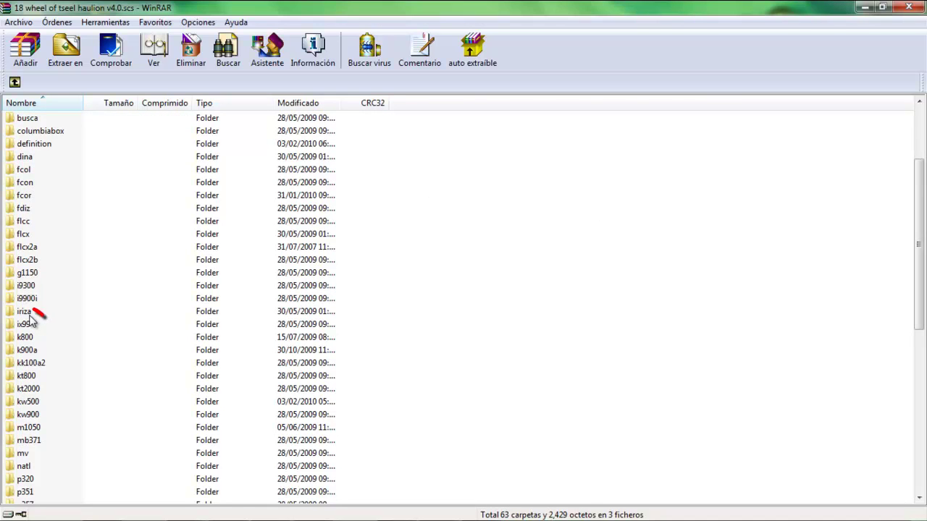
click(28, 316)
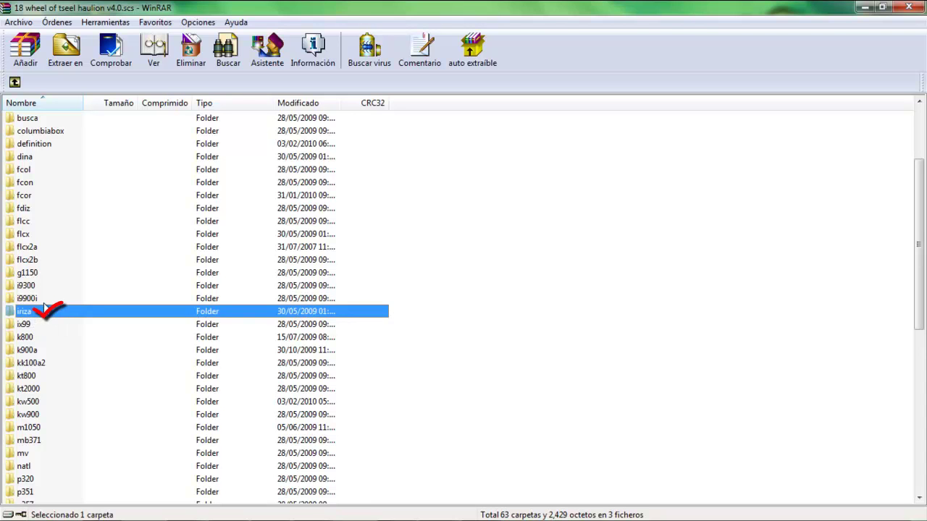
double_click(20, 313)
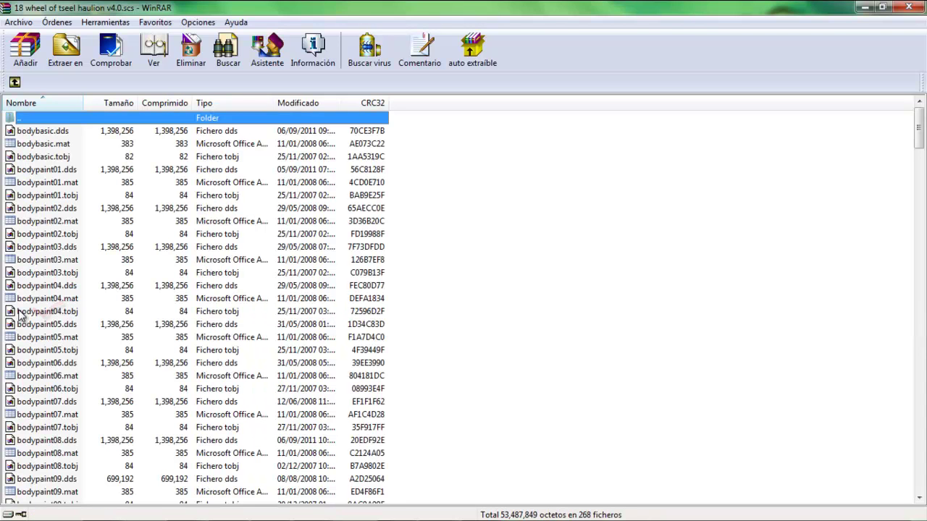
Step: Arrange the desktop so that bodypaint08.dds lies uncovered above the reduced archive window, with the mod folder window out of the way
click(880, 8)
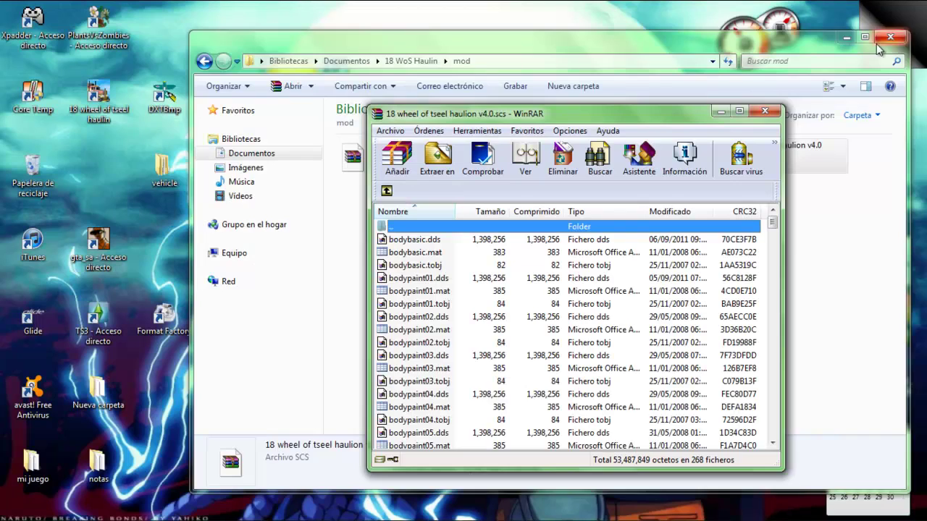
click(857, 20)
drag(579, 116, 528, 202)
drag(449, 181, 443, 70)
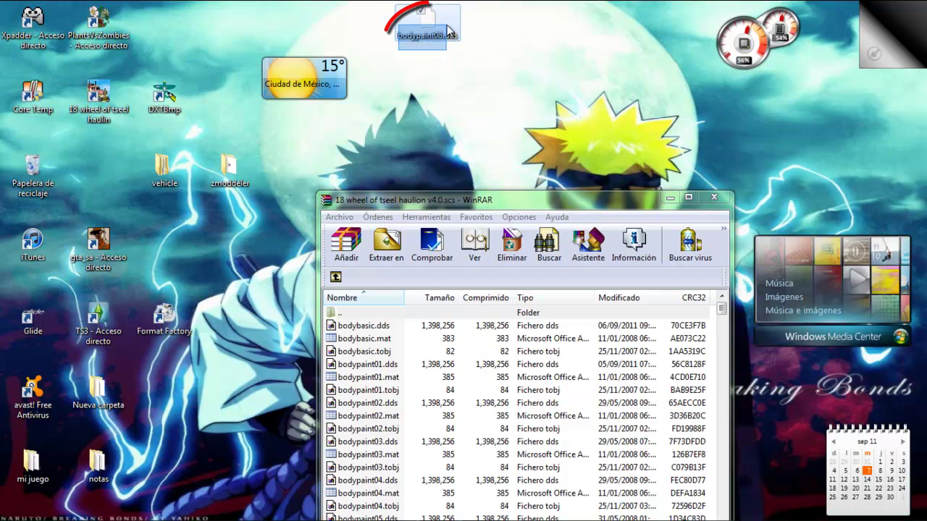
drag(586, 194, 646, 62)
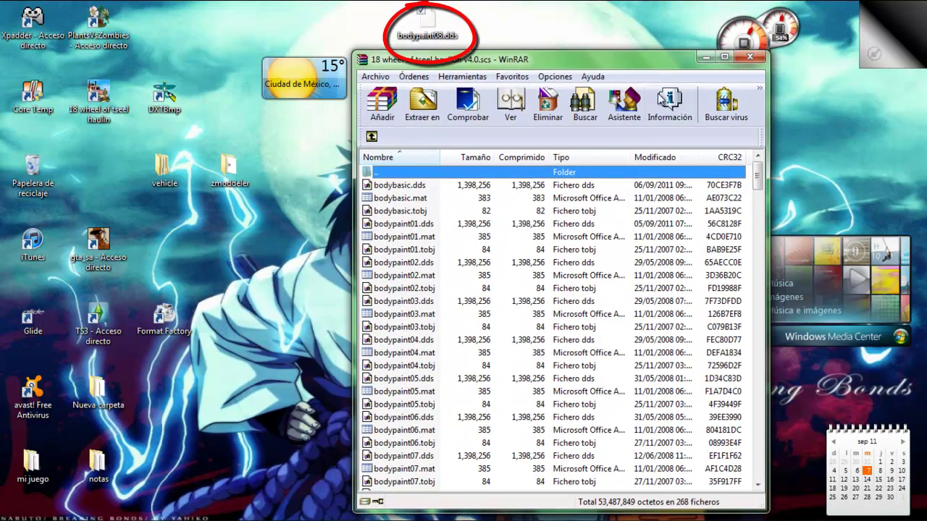
Step: Delete the existing bodypaint08.dds from the archive's iriza folder
drag(760, 185, 758, 204)
click(428, 290)
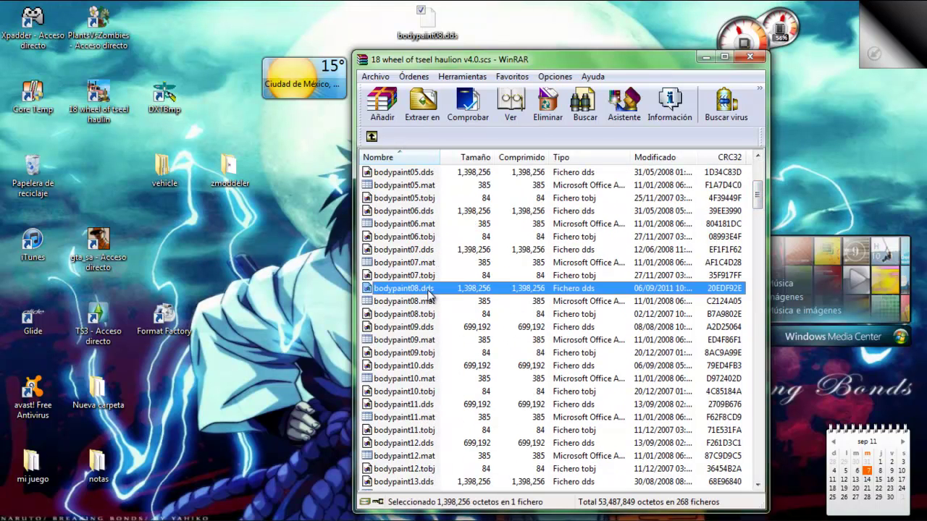
click(724, 57)
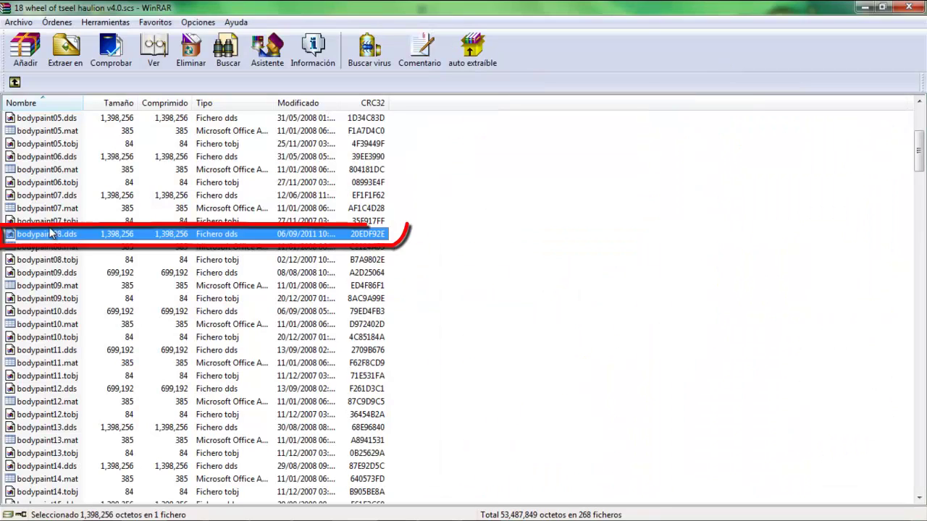
right_click(114, 240)
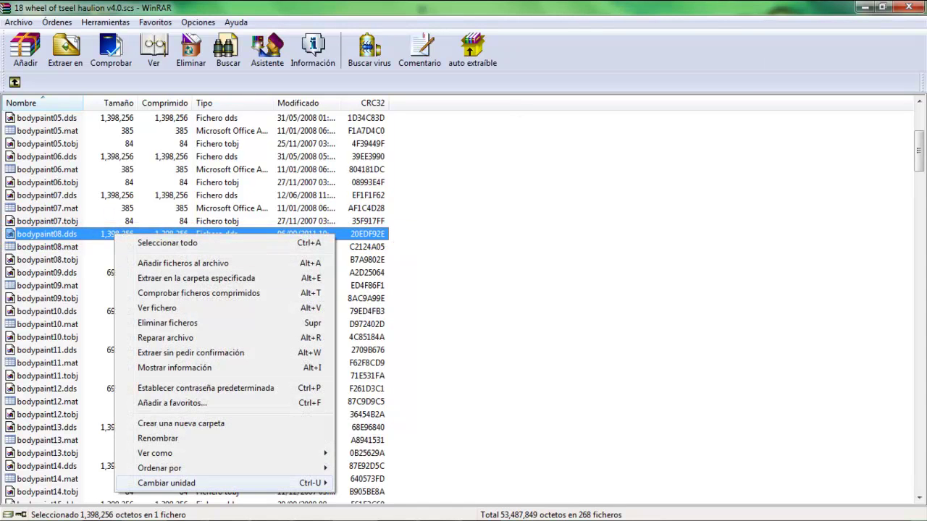
click(223, 326)
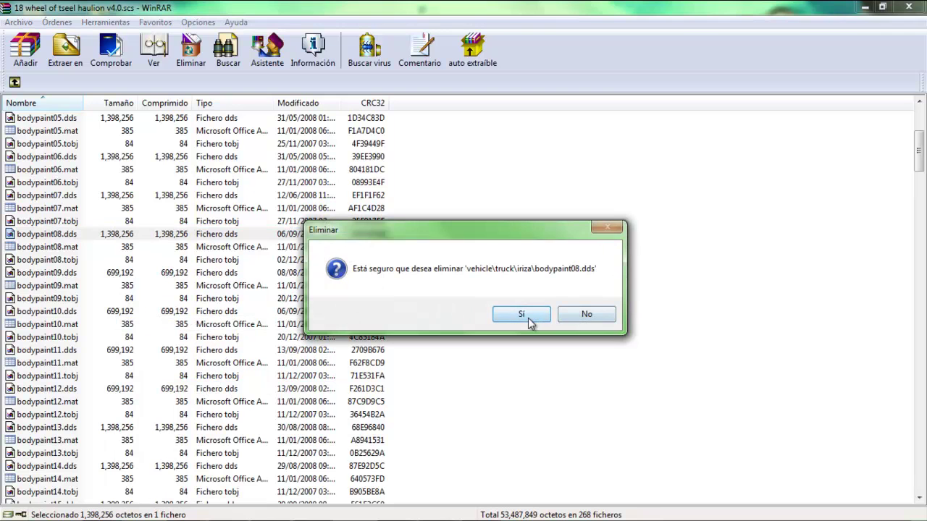
click(523, 317)
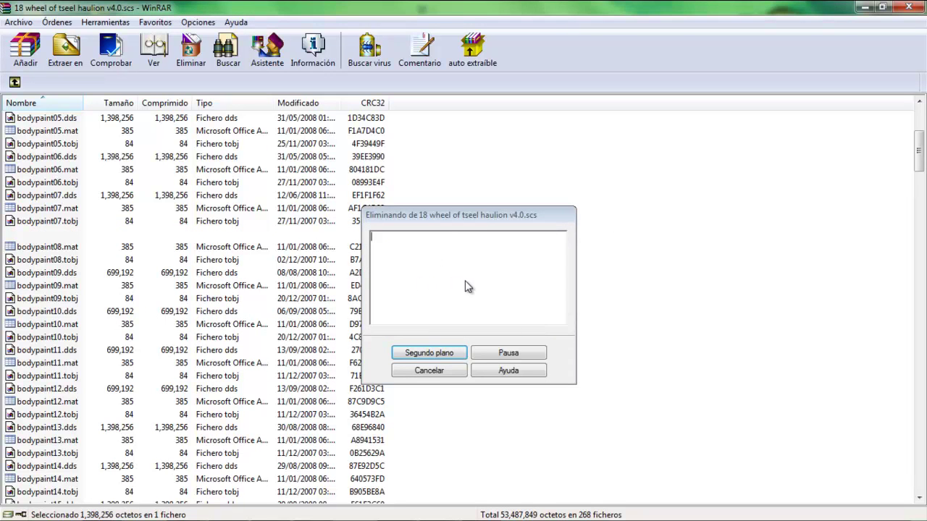
mouse_move(586, 518)
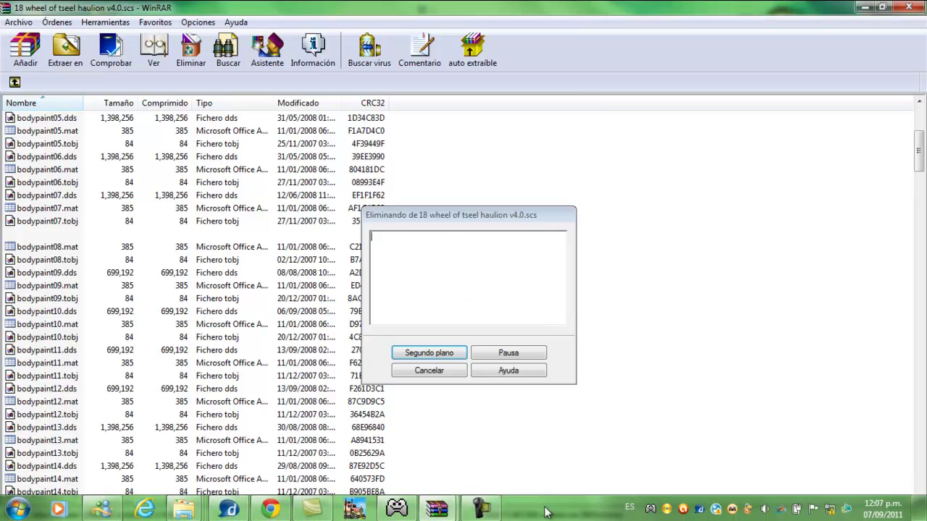
click(481, 510)
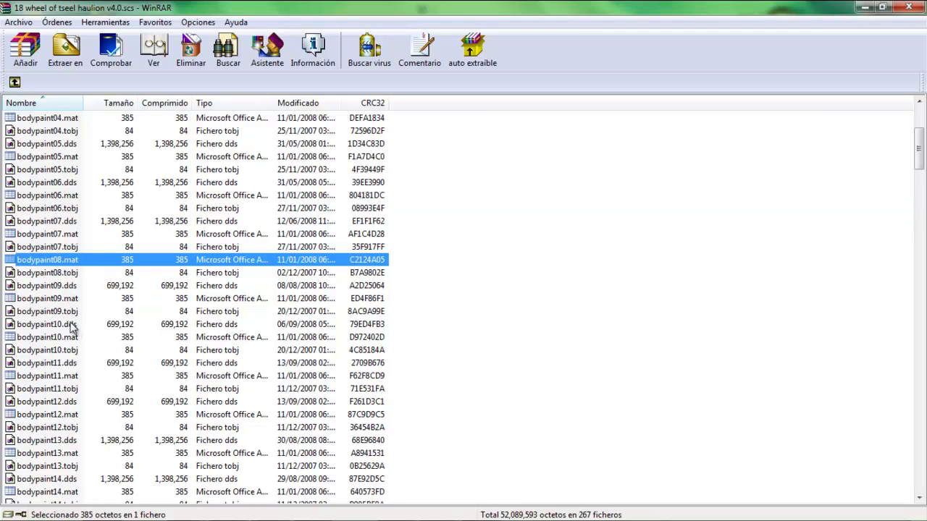
Step: Add the desktop's bodypaint08.dds to the archive's iriza folder in add-and-replace mode with the compression method set to No comprimir
click(879, 9)
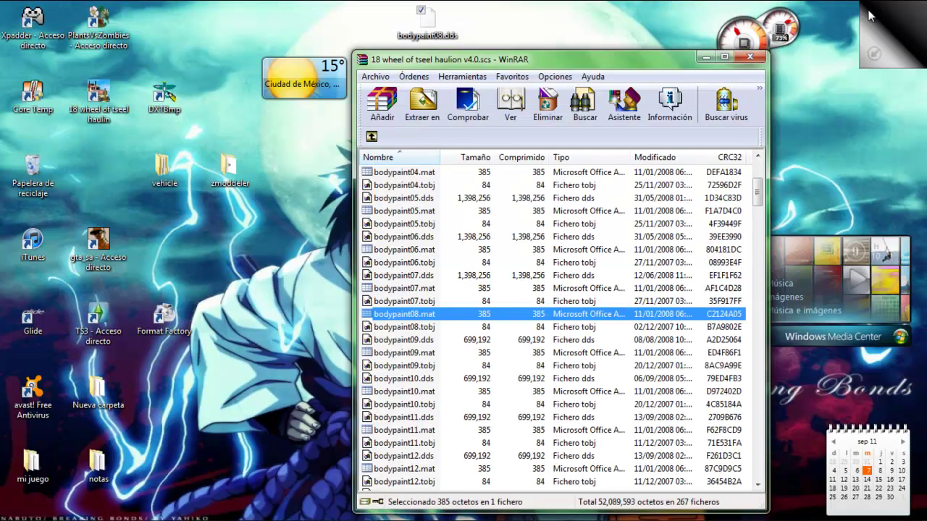
click(428, 32)
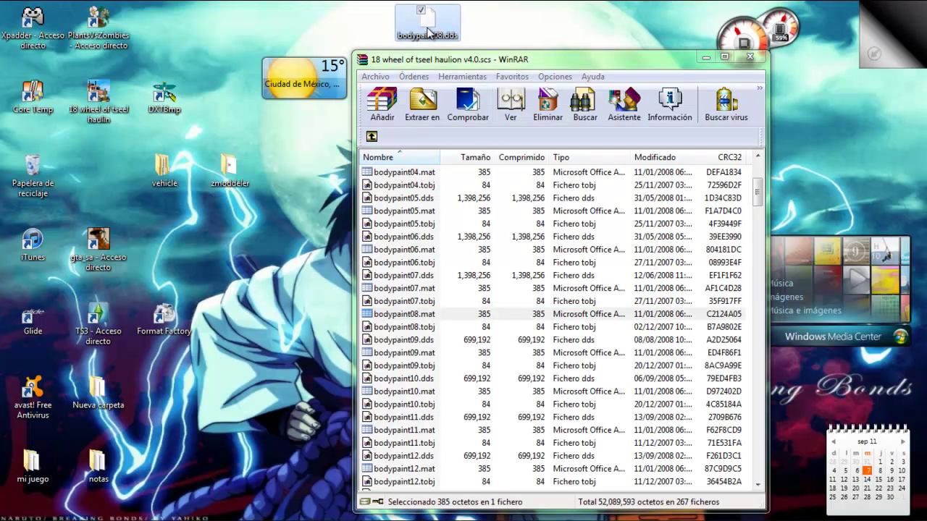
drag(428, 32, 420, 326)
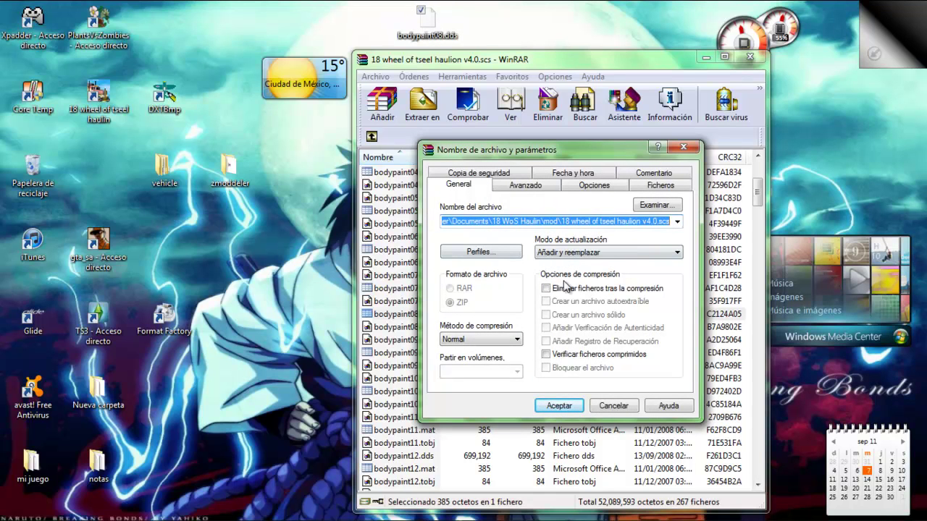
click(505, 341)
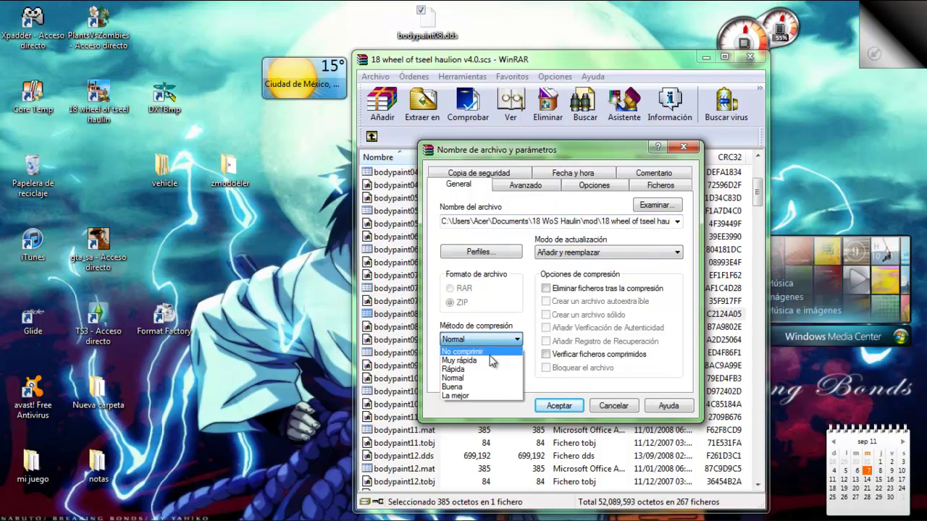
click(499, 350)
click(552, 406)
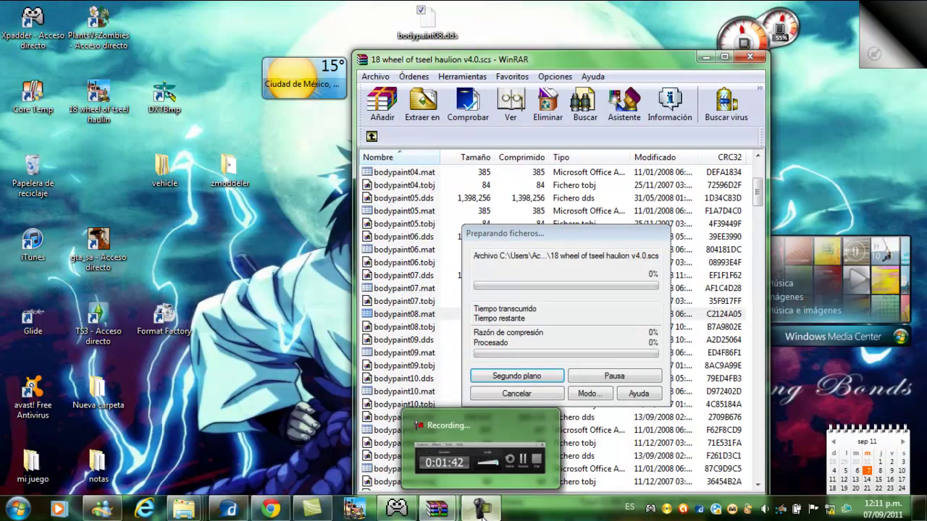
click(481, 511)
click(861, 472)
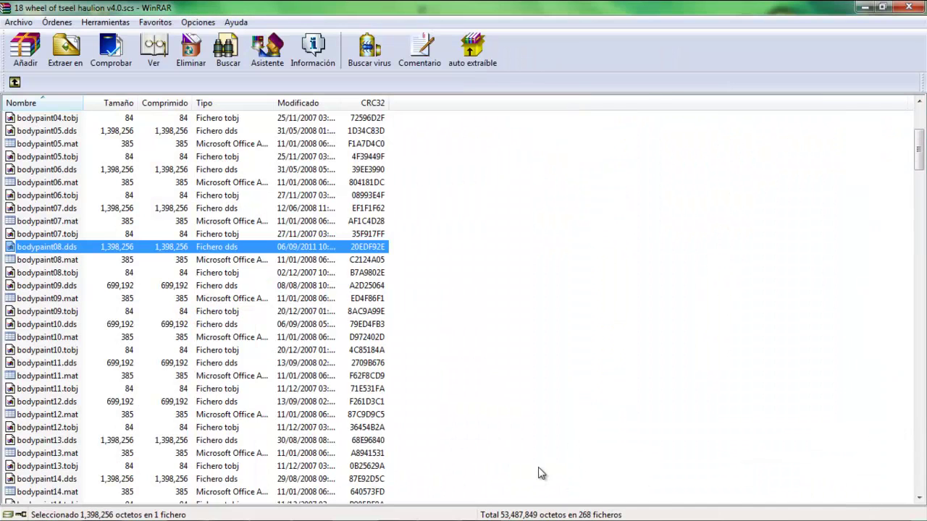
click(132, 235)
click(78, 248)
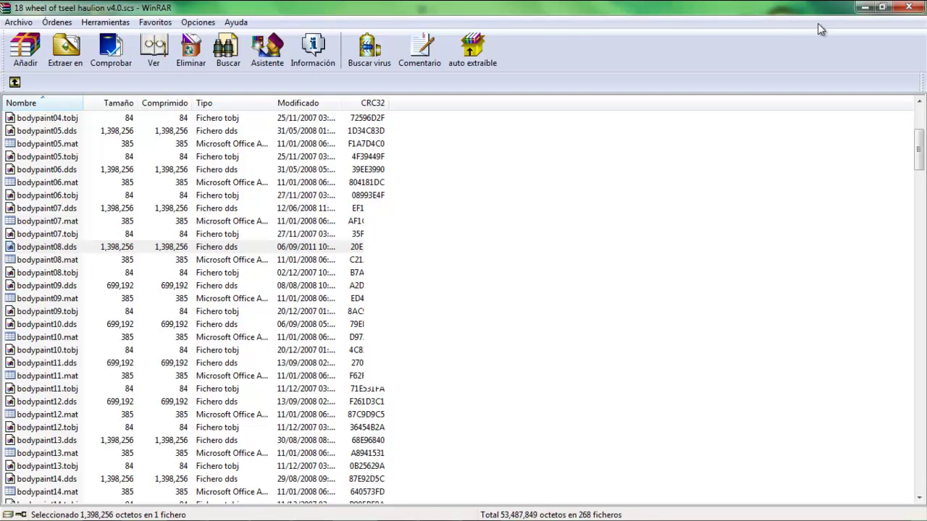
Step: Minimize the archive window, switch to the 18 Wheels of Steel Haulin game and open its truck showroom
click(864, 10)
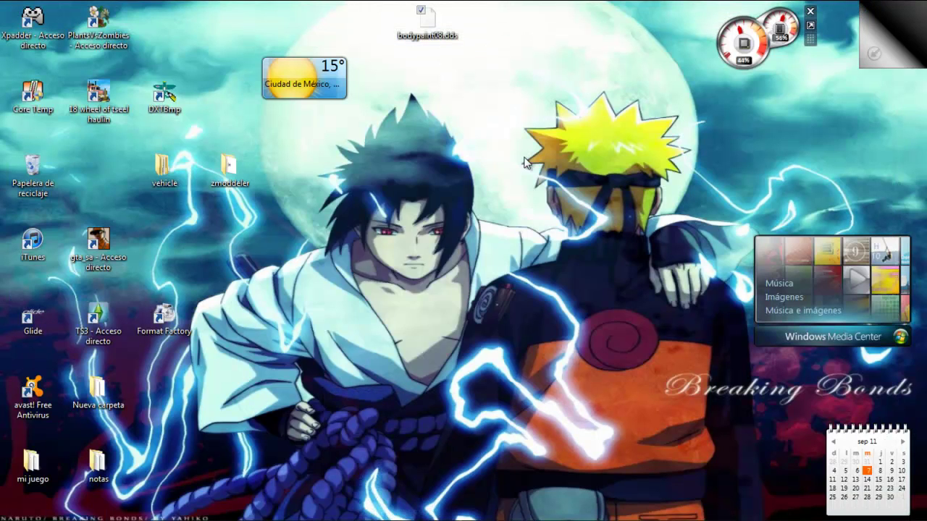
click(590, 177)
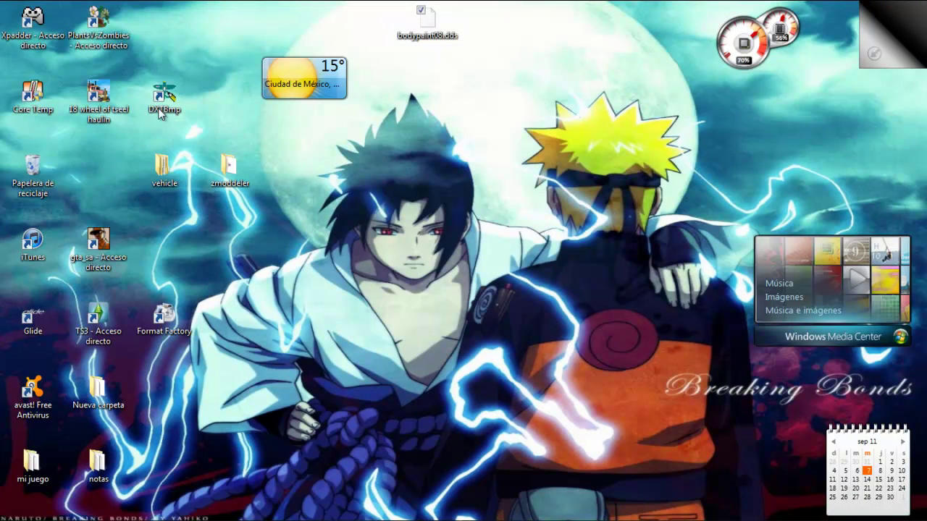
mouse_move(59, 516)
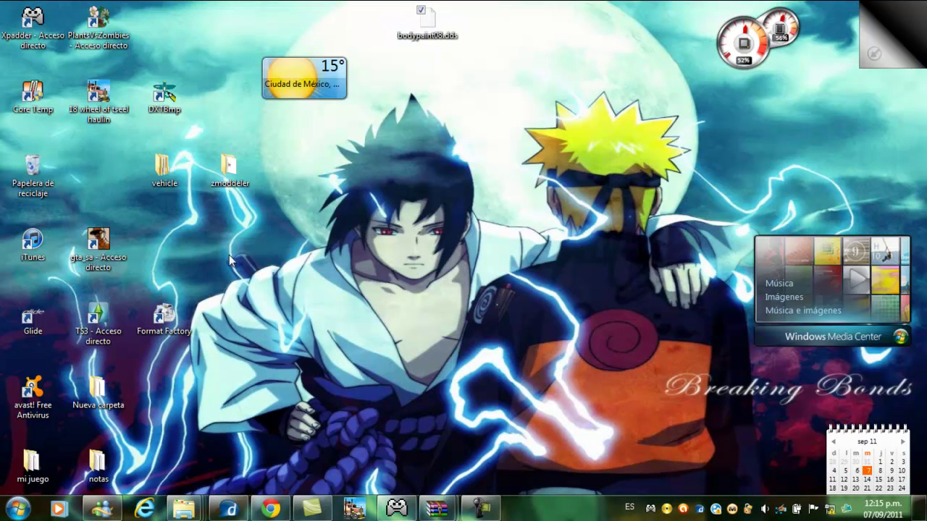
click(100, 116)
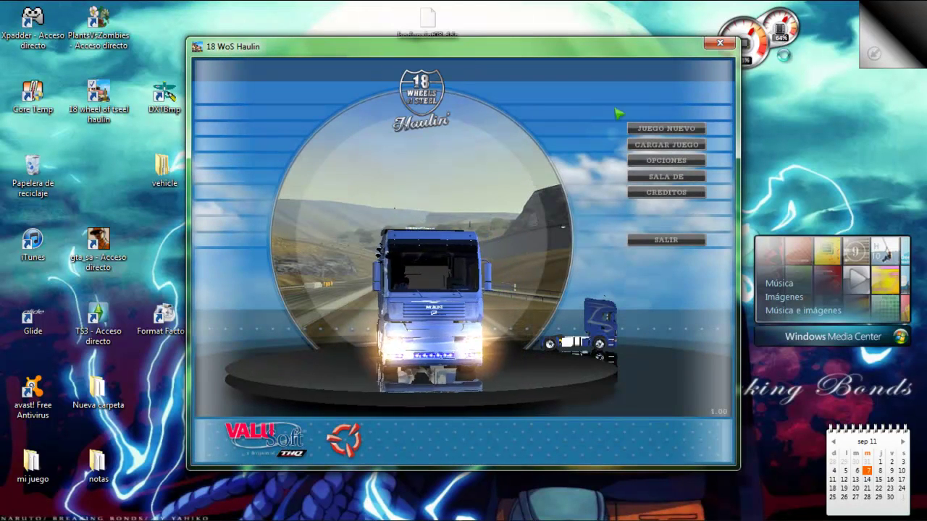
click(653, 181)
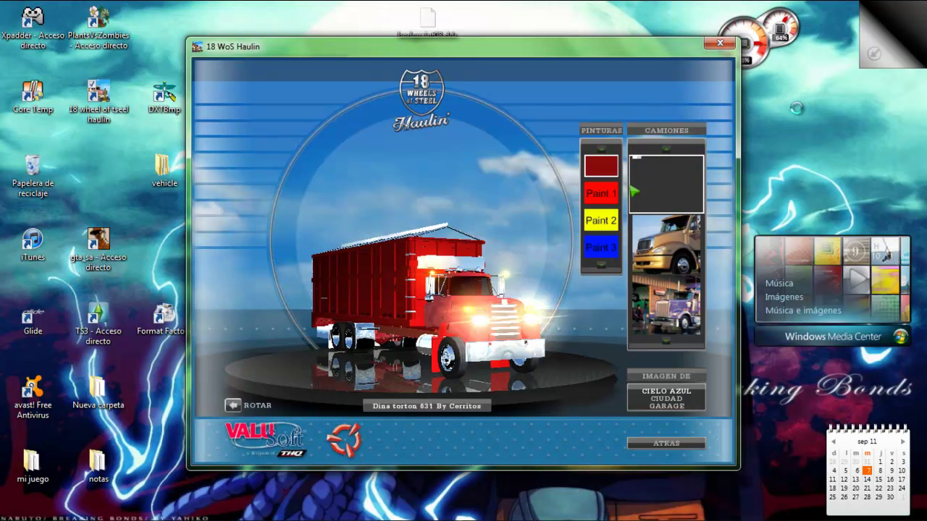
Step: Find the Irizar Century bus in the showroom's vehicle list and display it with the replaced ADO platino skin
click(667, 346)
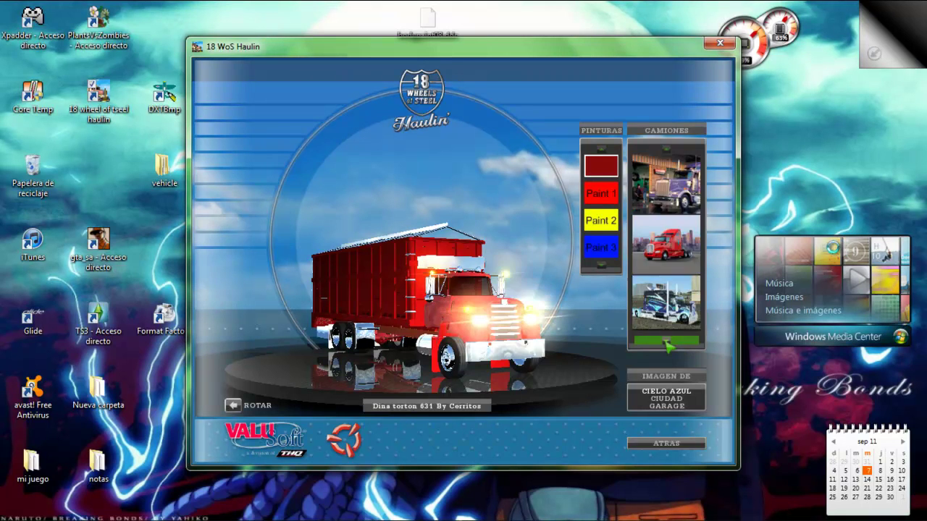
click(667, 346)
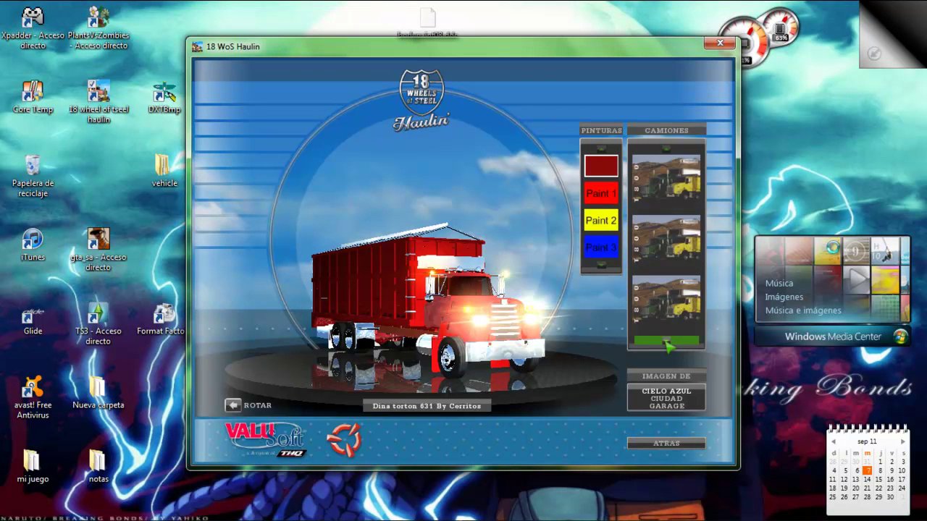
click(667, 346)
click(666, 346)
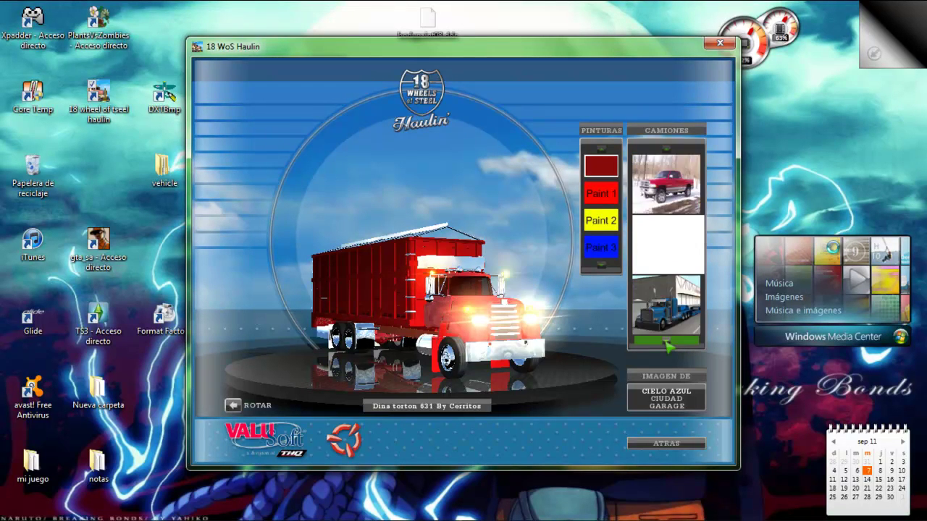
click(666, 346)
click(667, 346)
click(667, 346)
click(666, 346)
click(664, 246)
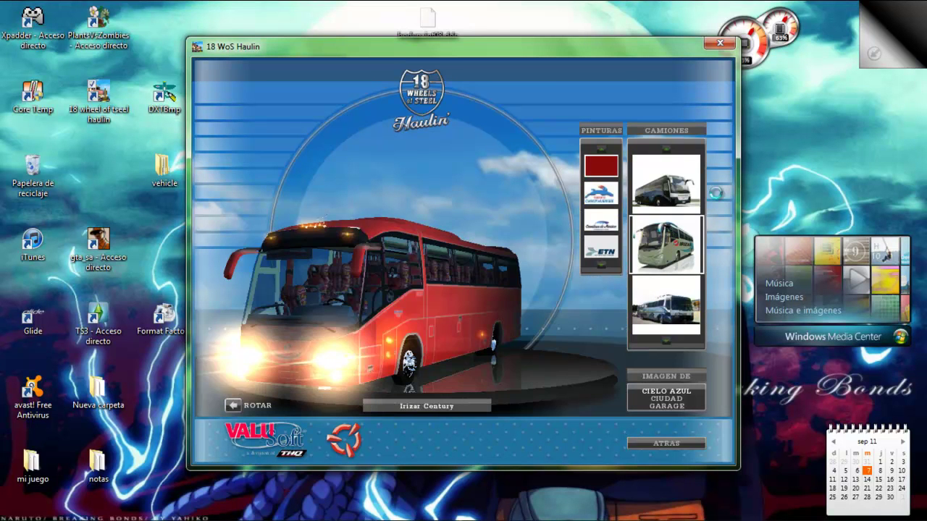
click(609, 267)
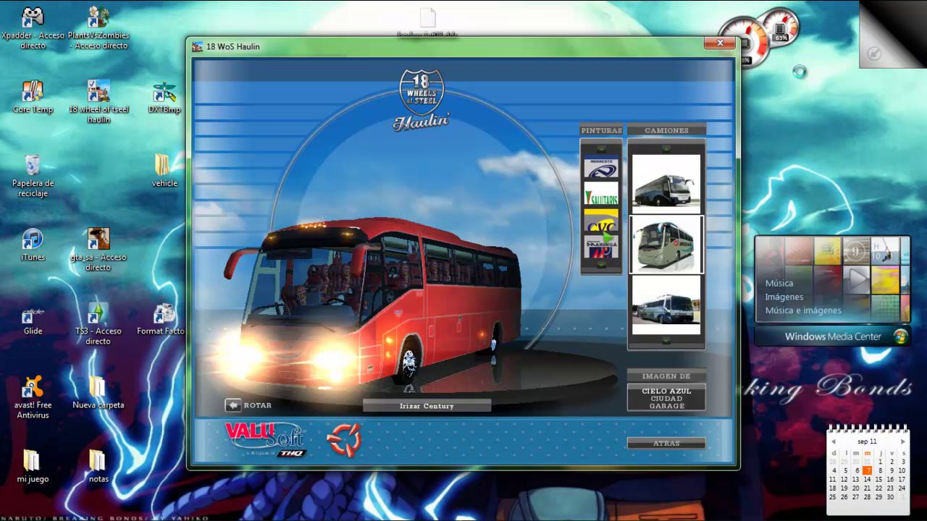
click(605, 233)
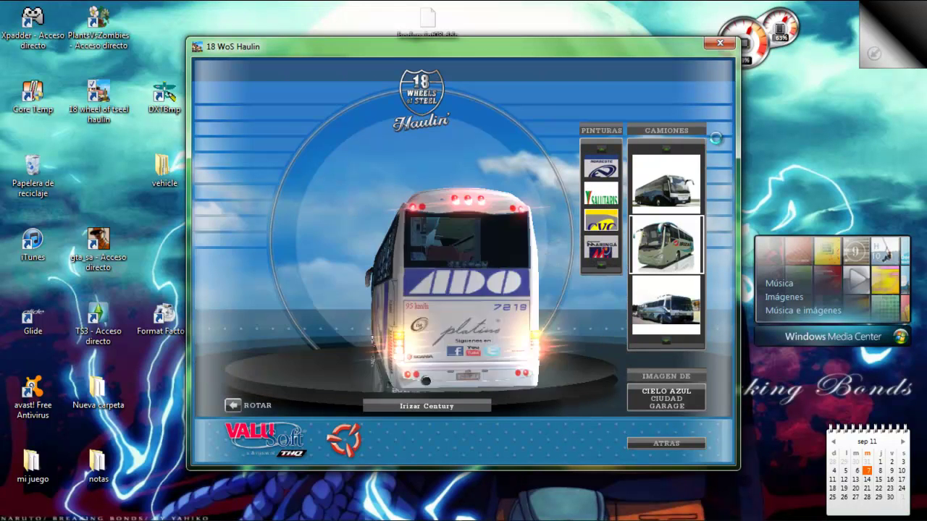